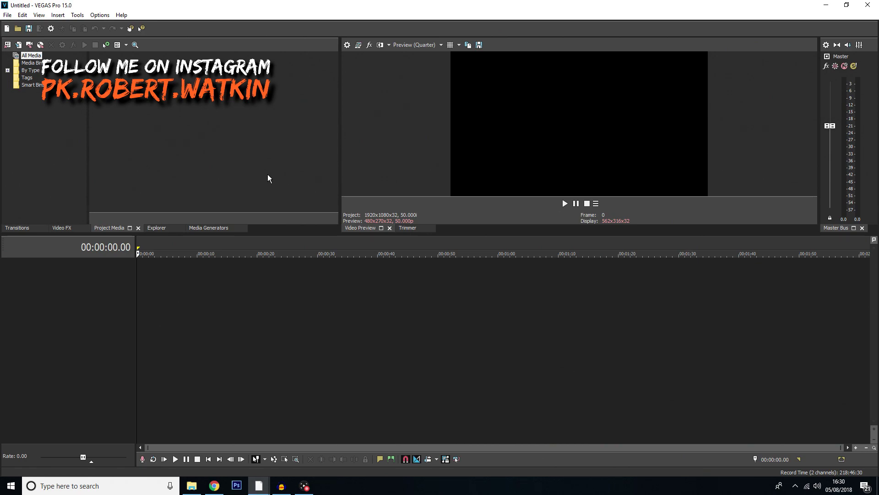
- Import DSC_0017 and DSC_0018 from '02 - Built in Transitions' onto the timeline, matching project settings to the clips
left_click(20, 45)
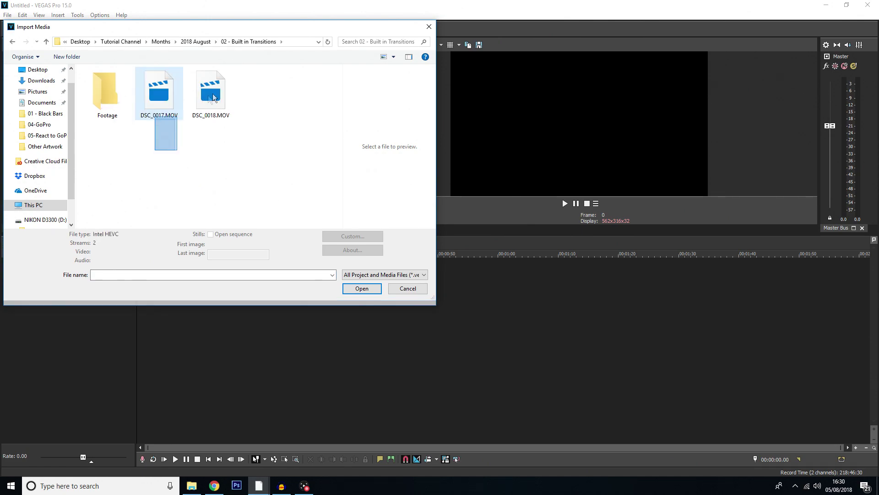
left_click(159, 92)
left_click(211, 92, "shift")
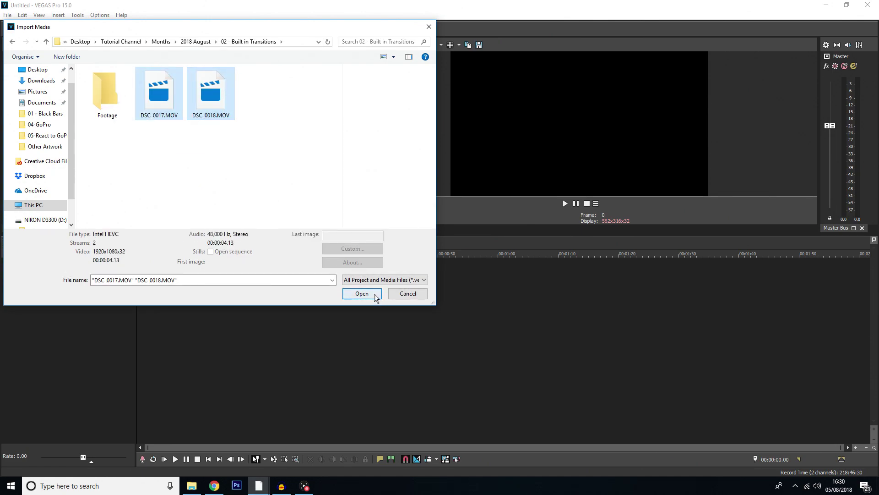
left_click(361, 294)
left_click_drag(119, 69, 136, 278)
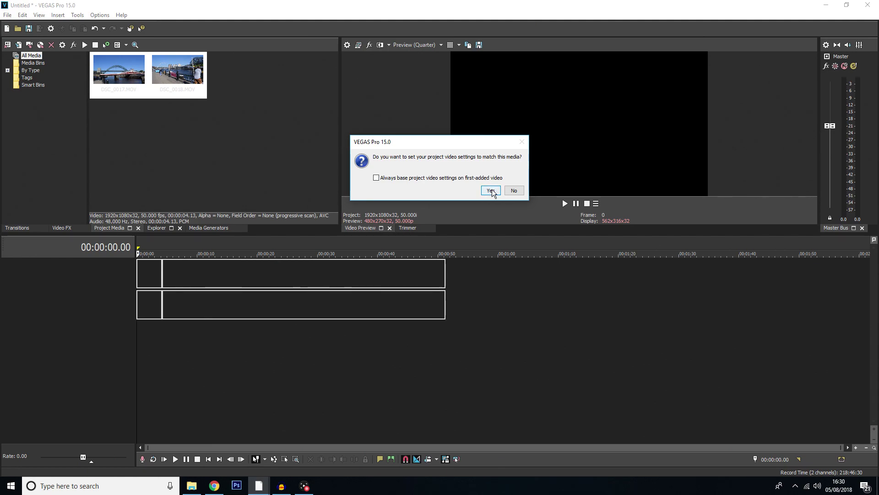
left_click(491, 191)
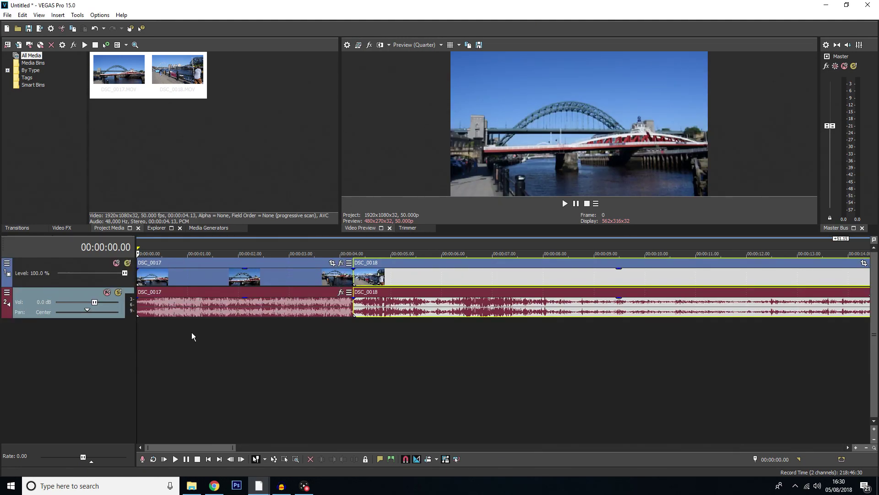
- Play back the timeline, jumping ahead to about 8 seconds and stopping near 11 seconds
key("space")
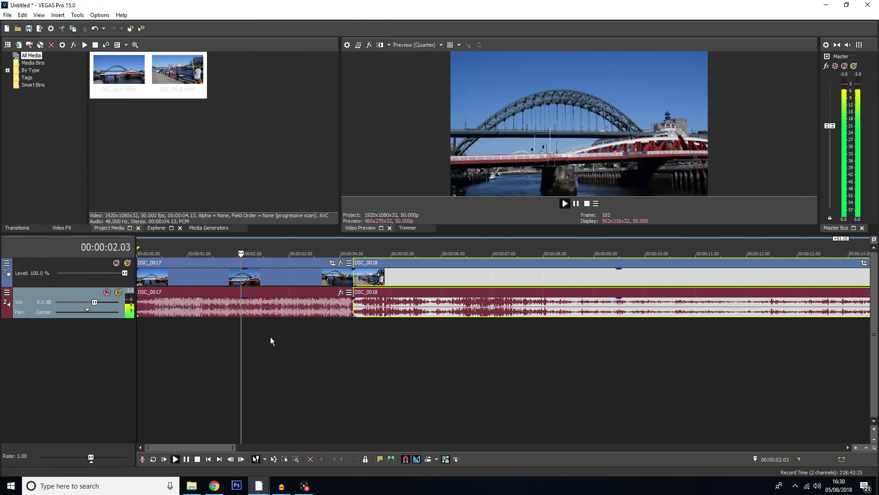
left_click(445, 325)
left_click(584, 326)
key("space")
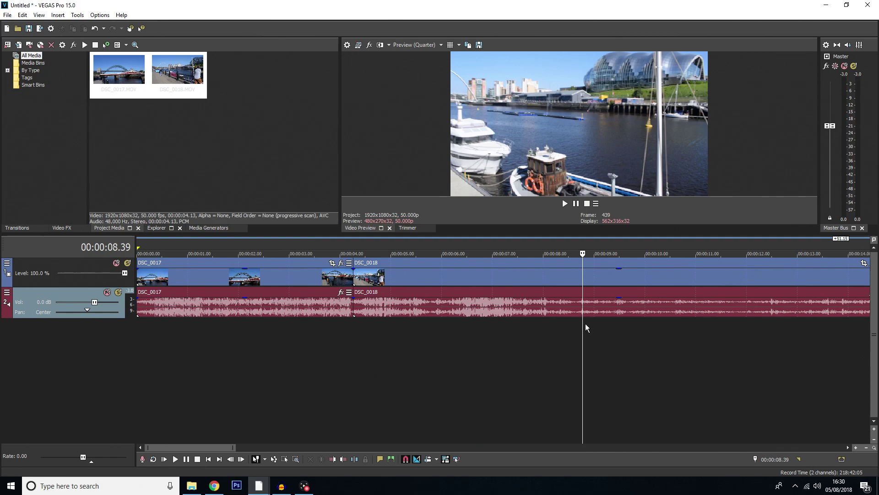
left_click(724, 351)
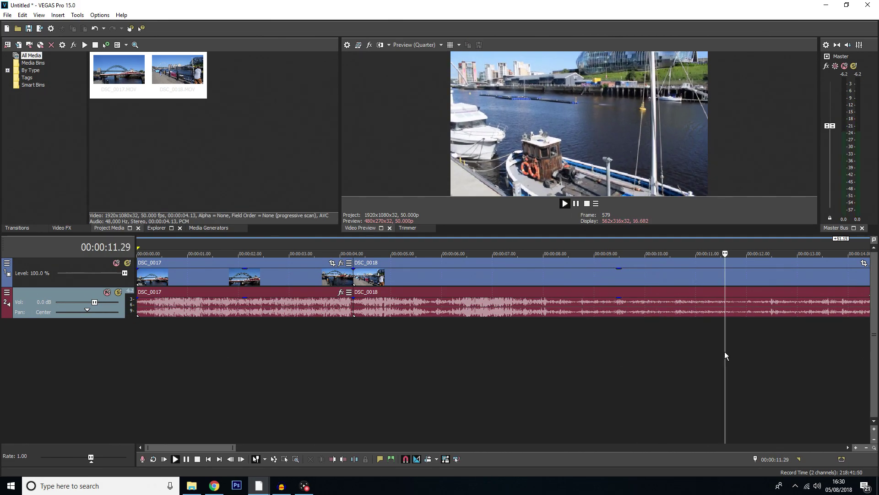
scroll(686, 322, "down", 3)
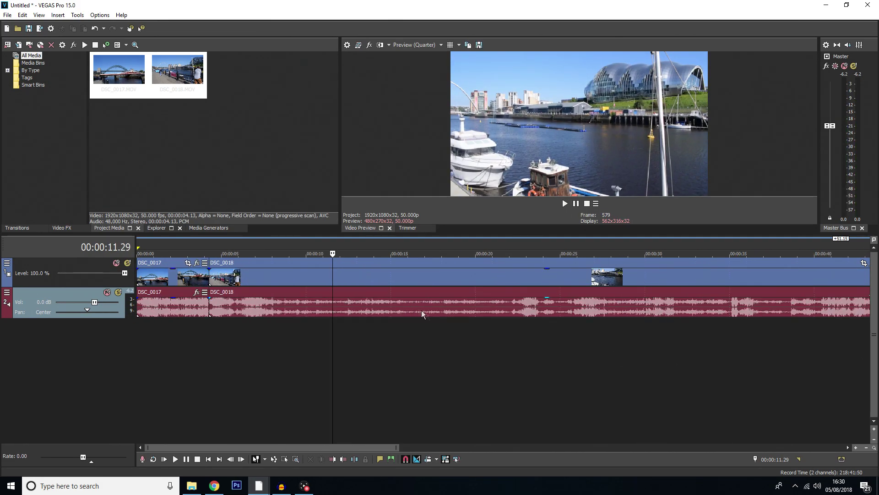
- Trim the start and end of DSC_0017 and slide it to the timeline start
left_click(605, 332)
key("space")
key("space")
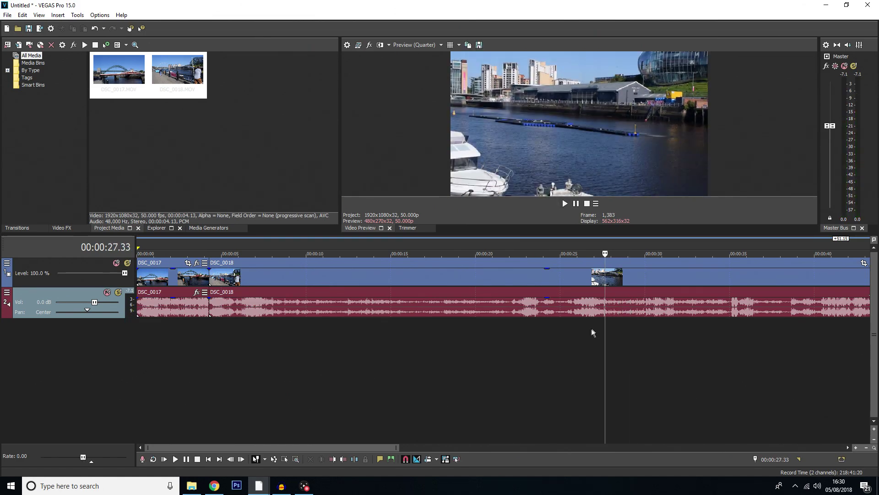
left_click(151, 283)
scroll(151, 283, "up", 2)
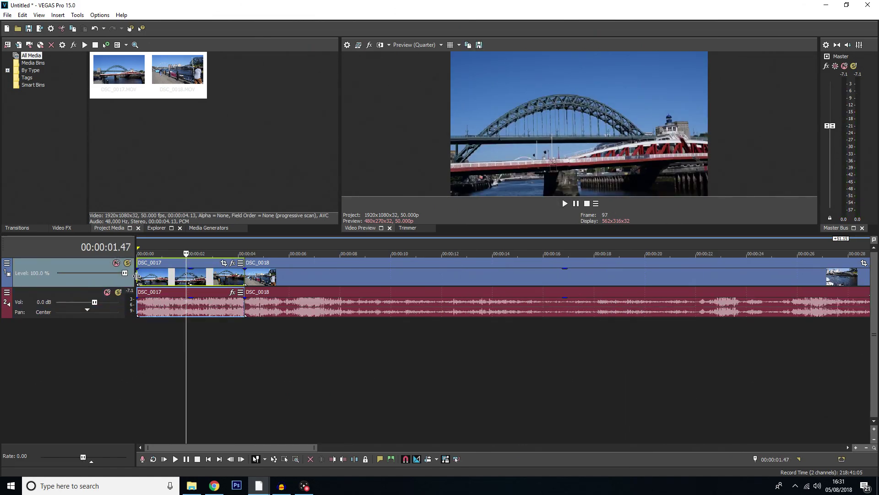
left_click_drag(138, 277, 148, 276)
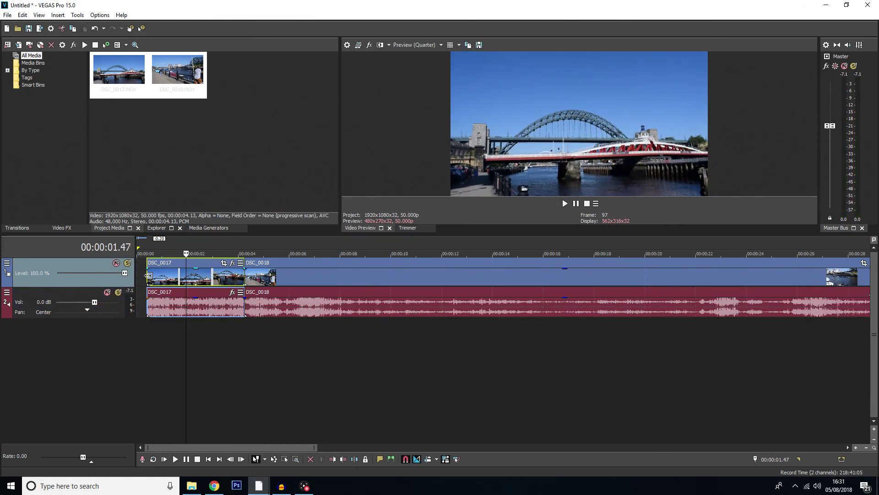
left_click_drag(242, 274, 197, 277)
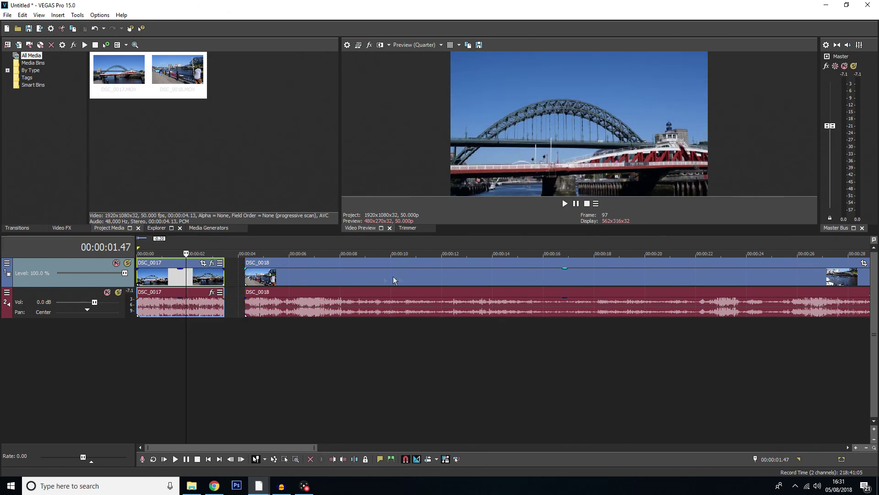
- Split DSC_0018 at 14.14 s and delete its unwanted start
left_click(326, 276)
scroll(325, 277, "down", 2)
left_click(378, 282)
key("s")
left_click(332, 281)
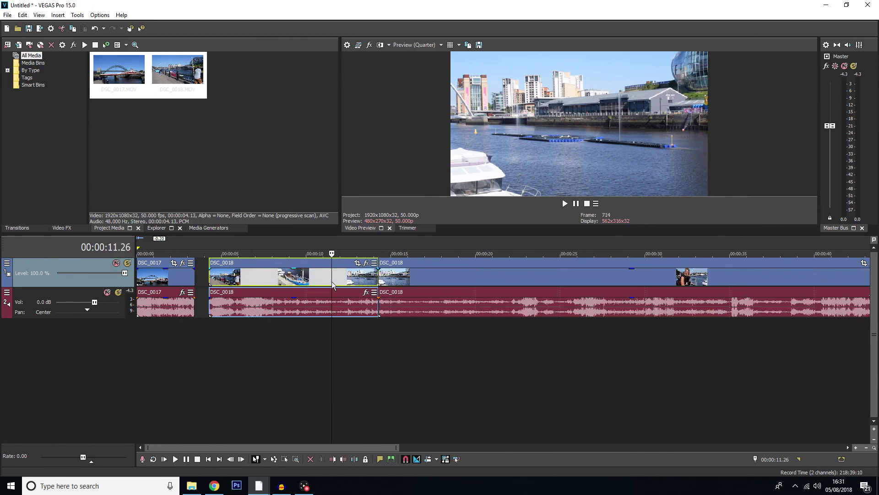
key("Delete")
- Cut off DSC_0018's tail, preview the remaining section, and butt it against DSC_0017's end
left_click(398, 281)
key("space")
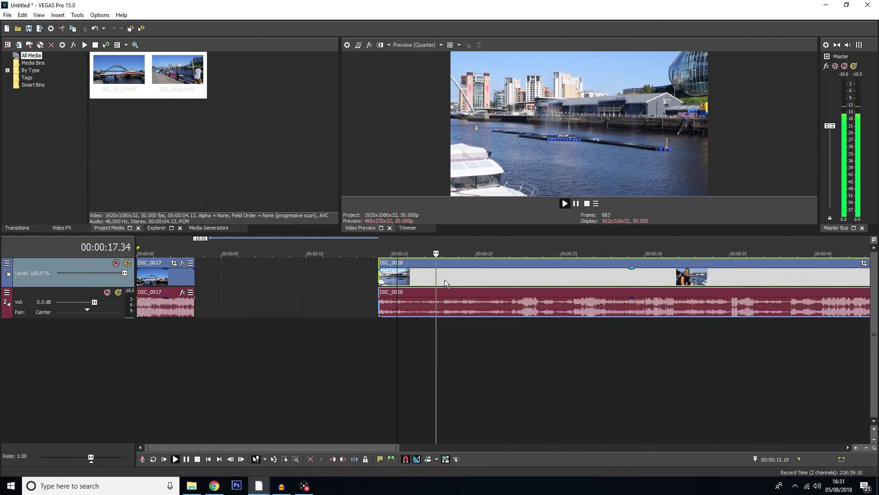
key("Return")
key("s")
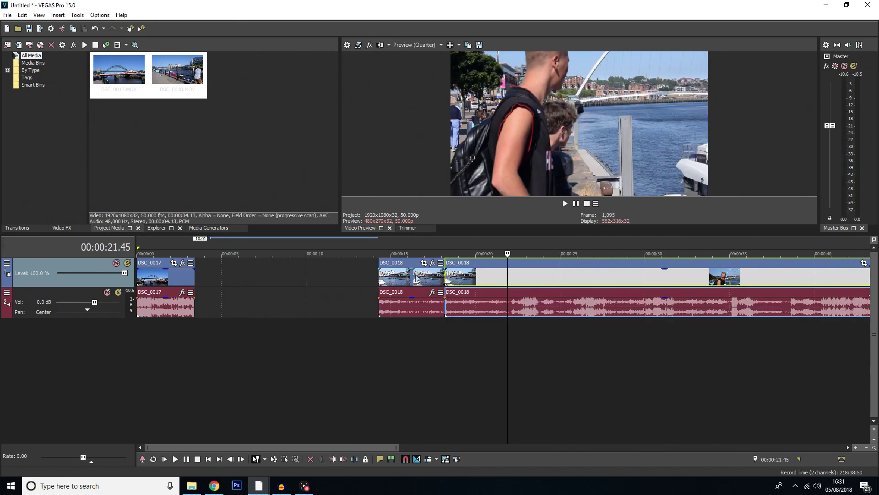
key("Delete")
left_click(381, 277)
key("space")
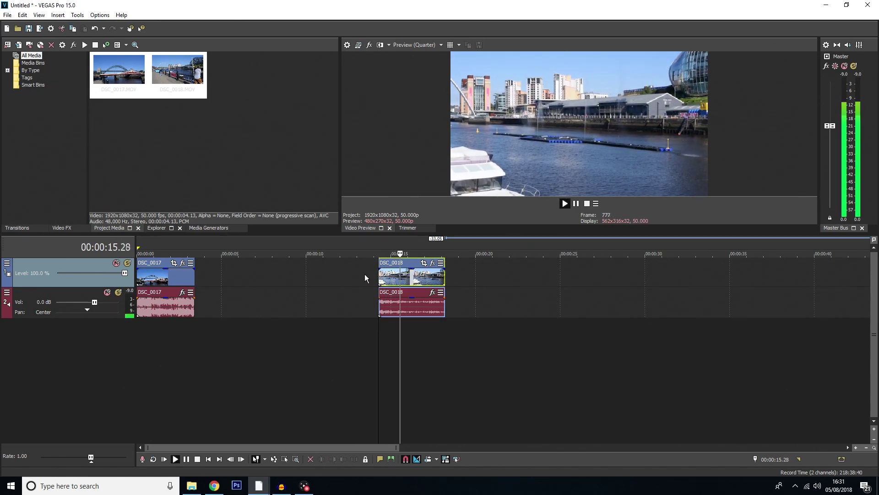
key("space")
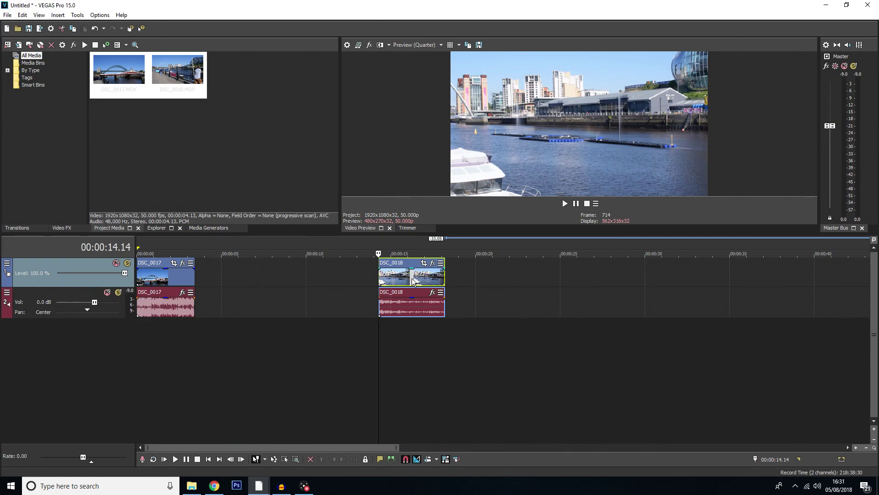
left_click_drag(413, 281, 231, 281)
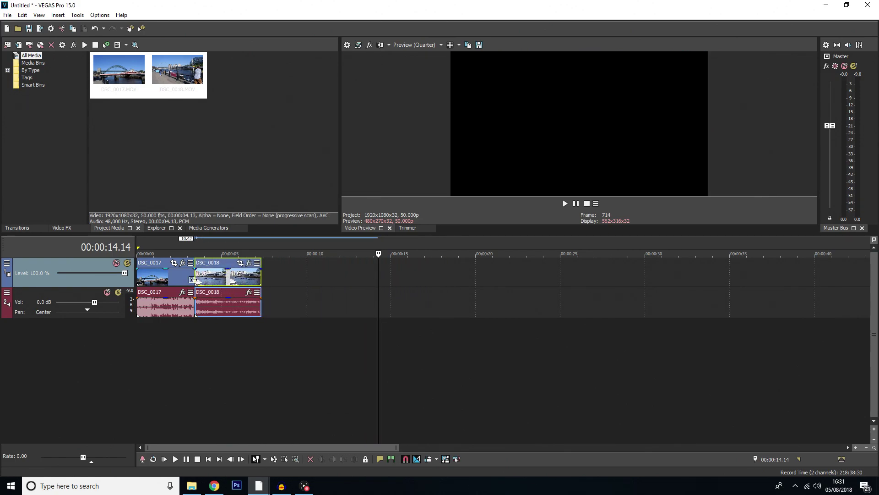
- Play through the cut between DSC_0017 and DSC_0018, then zoom the timeline out
left_click(194, 279)
scroll(194, 280, "up", 10)
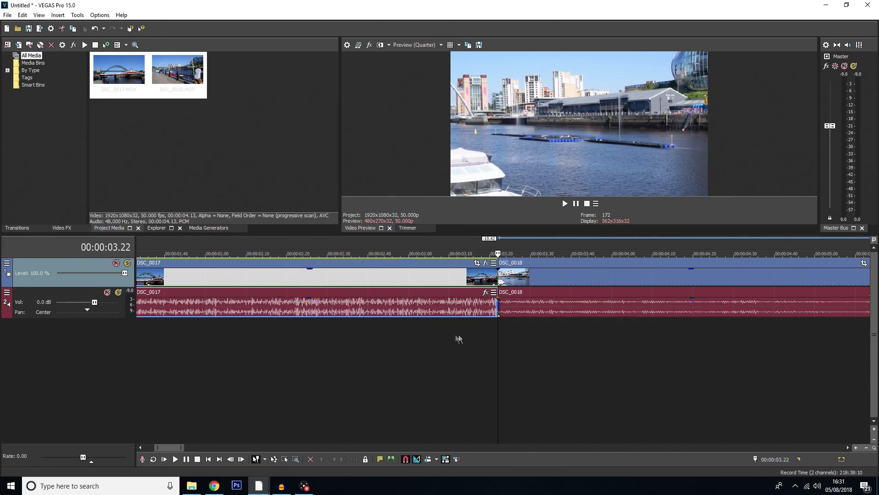
left_click(424, 335)
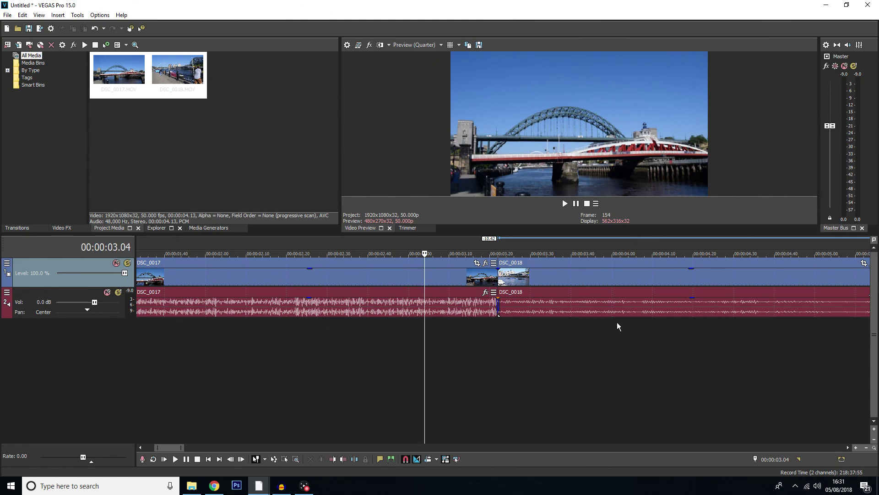
key("space")
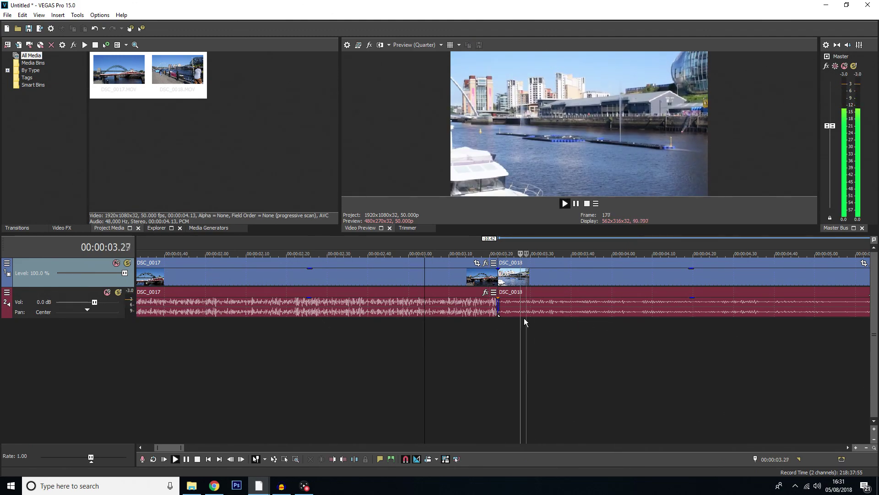
key("space")
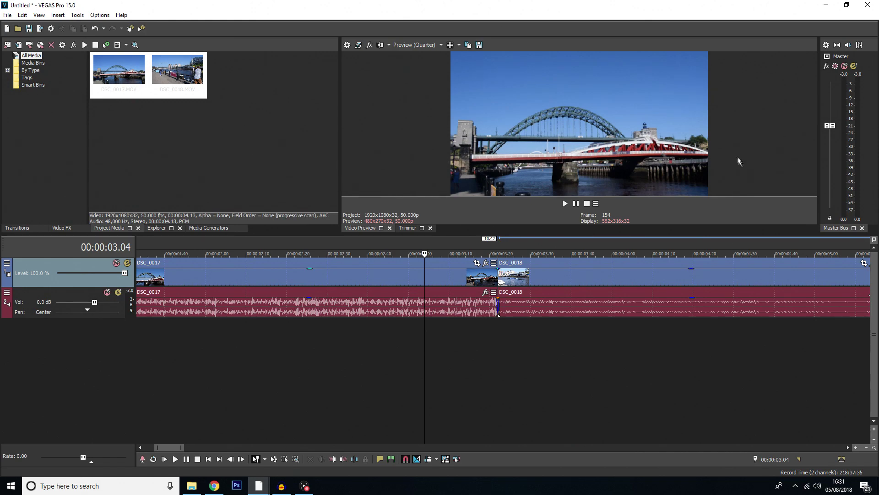
scroll(326, 361, "left", 3)
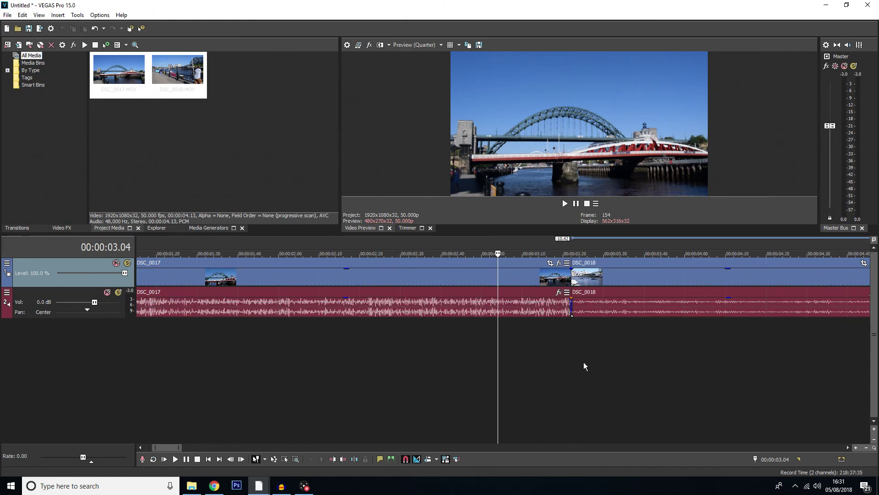
scroll(583, 362, "down", 2)
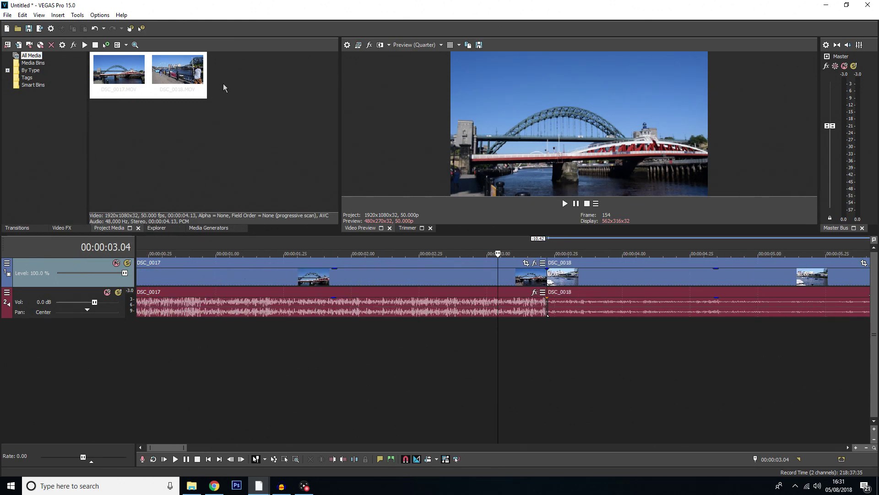
- Browse the Transitions list and select Linear Wipe to display its presets
left_click(26, 230)
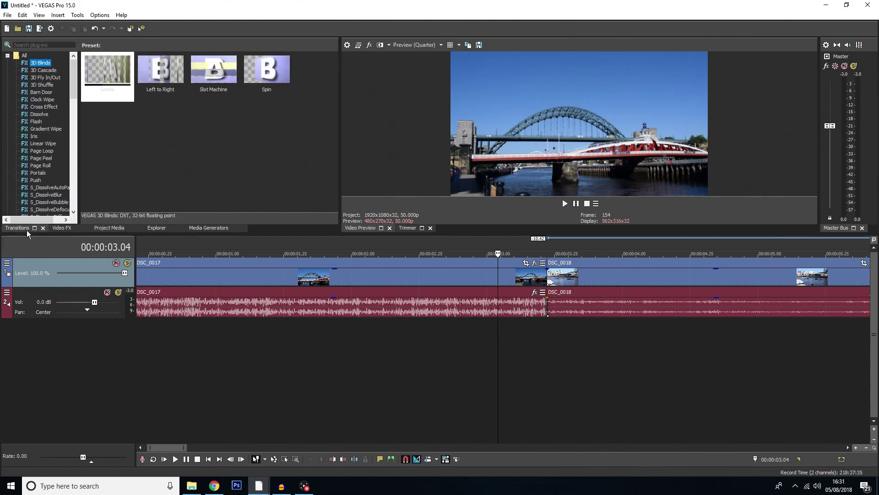
scroll(51, 98, "down", 10)
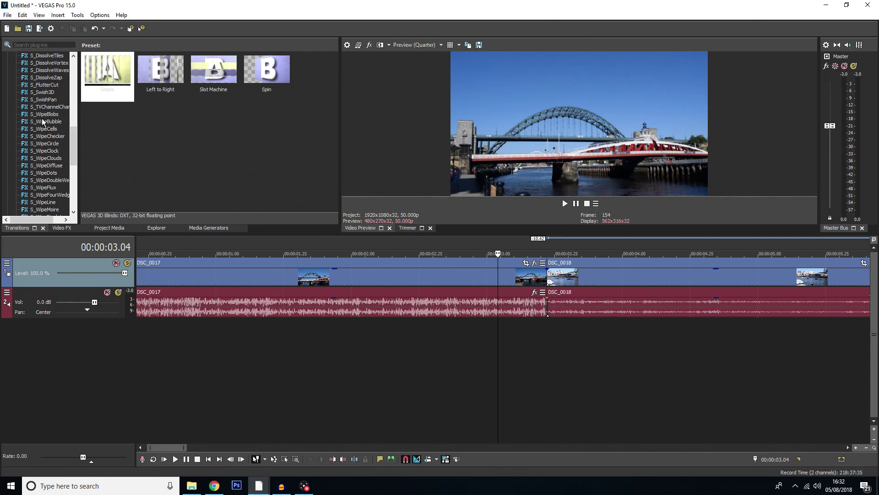
scroll(55, 166, "up", 10)
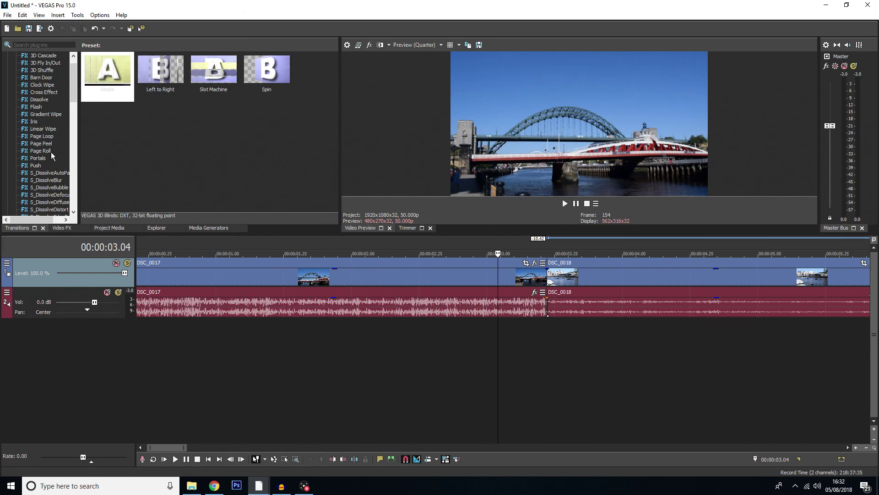
left_click(49, 130)
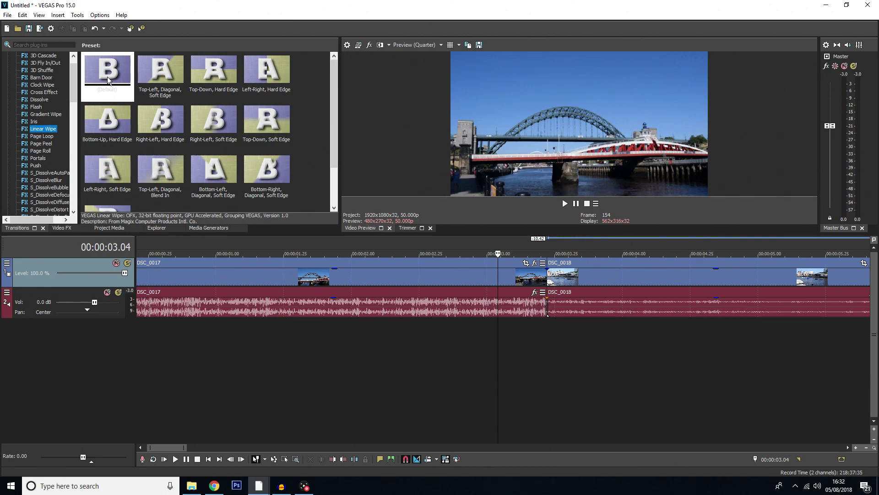
- Drag the (Default) Linear Wipe preset onto the overlap of DSC_0017 and DSC_0018
left_click_drag(107, 74, 550, 282)
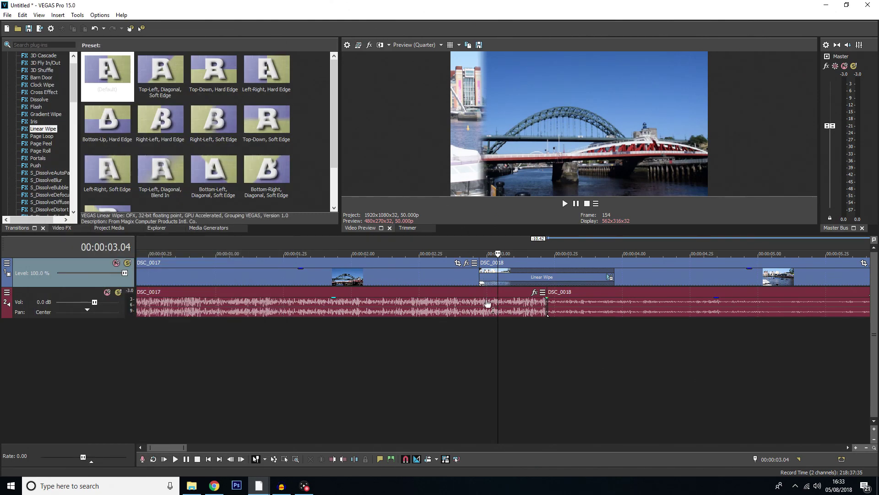
- Preview the Linear Wipe, then start DSC_0018 later to shorten the transition overlap
left_click(414, 341)
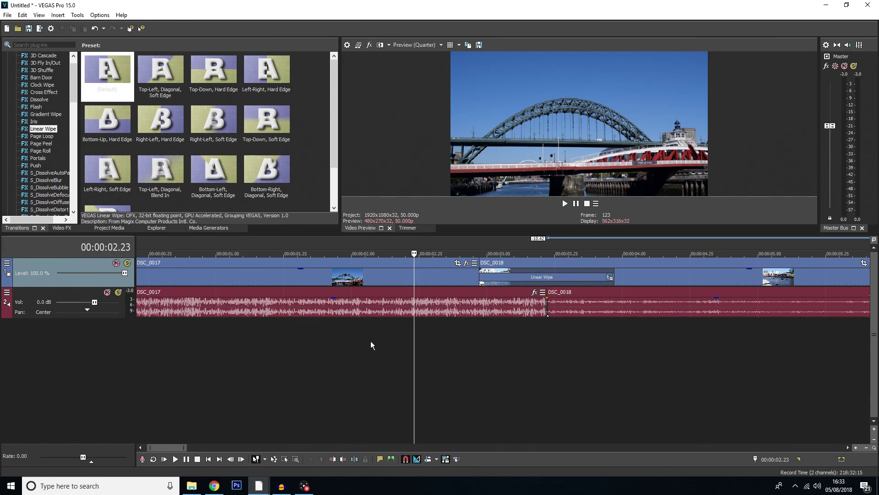
key("space")
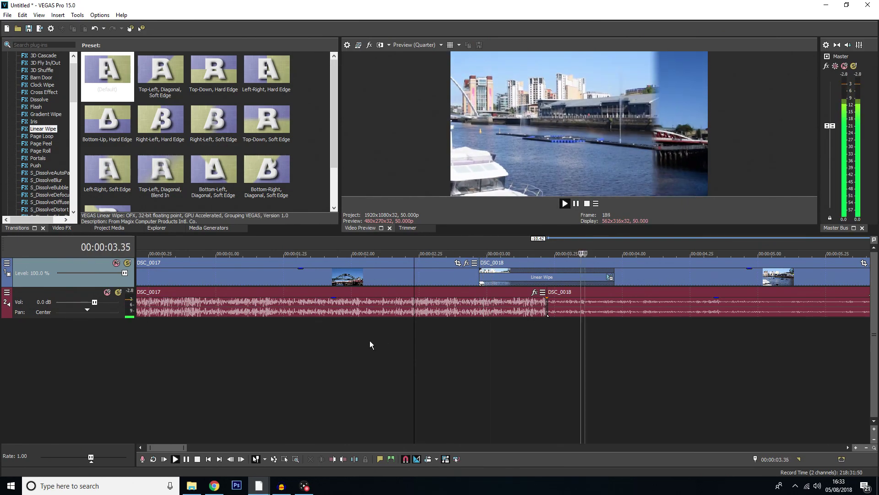
key("space")
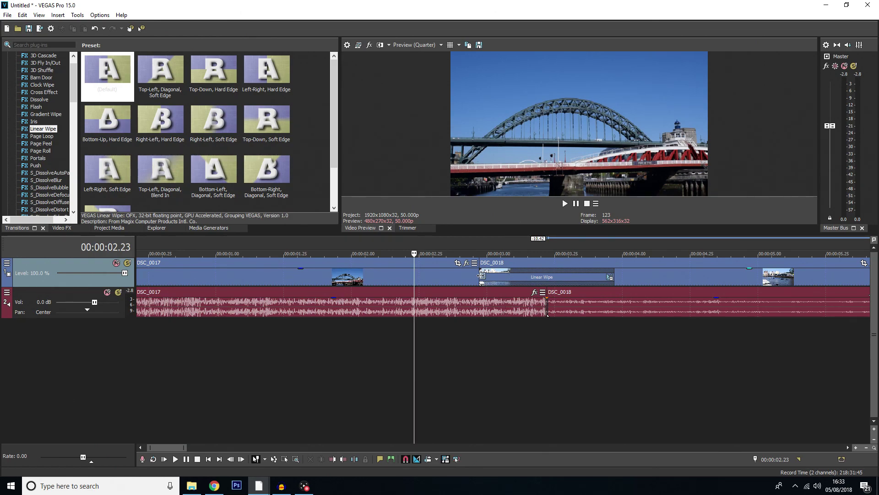
left_click_drag(479, 276, 515, 275)
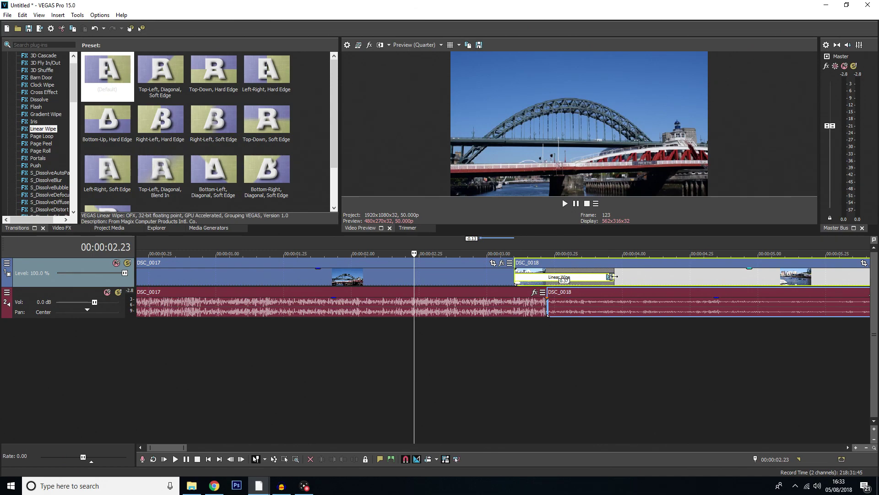
left_click_drag(614, 276, 574, 277)
- Preview from 00:00:03.03, shift DSC_0018 later again, and replay from about 00:00:02.40
left_click(494, 345)
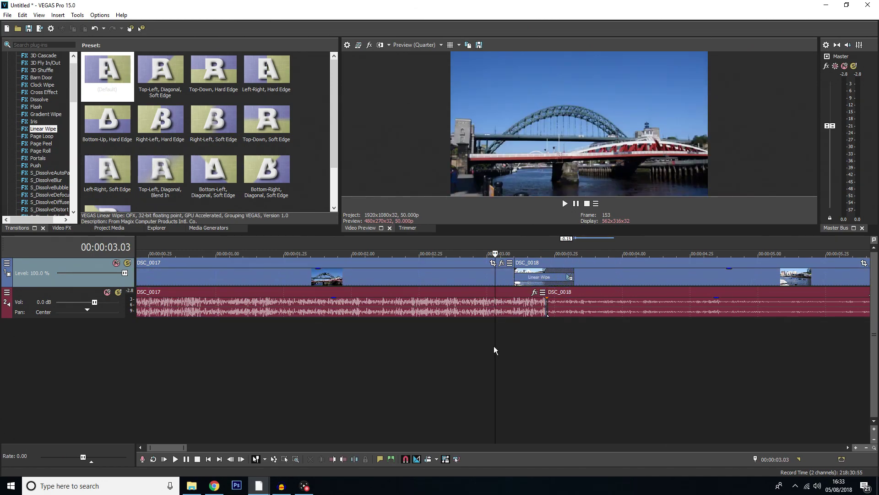
key("space")
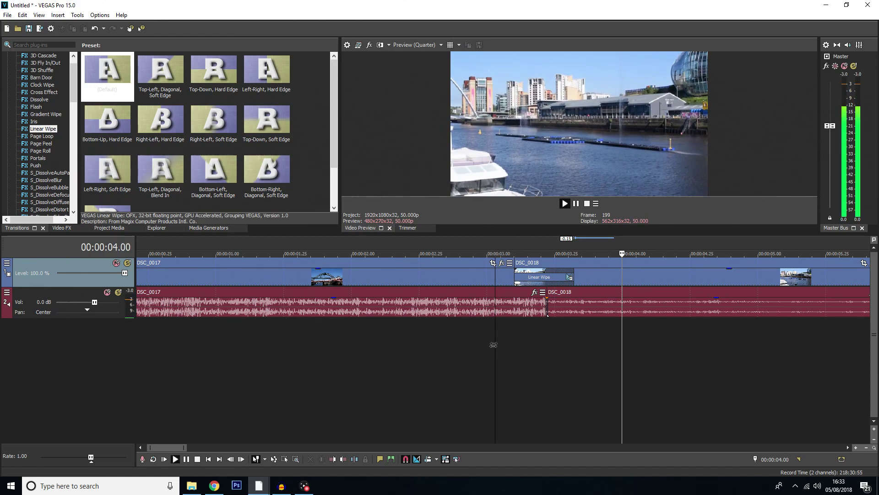
key("space")
left_click_drag(546, 274, 564, 275)
left_click(461, 362)
key("space")
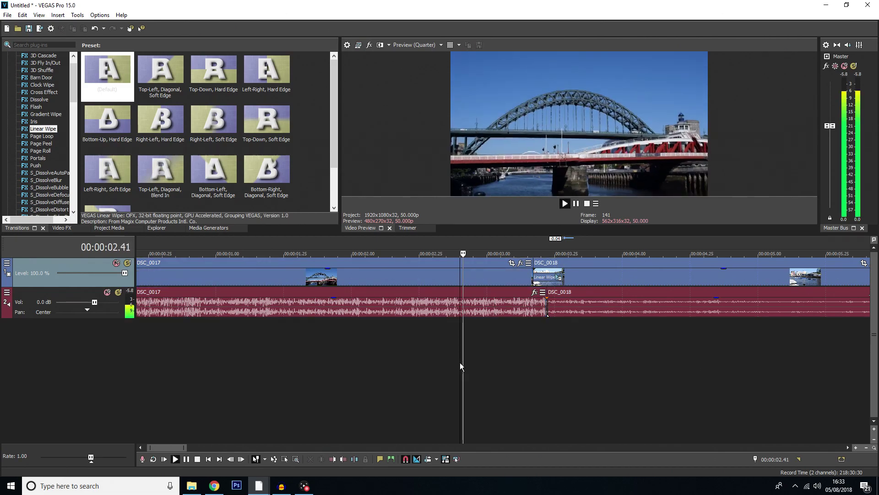
key("space")
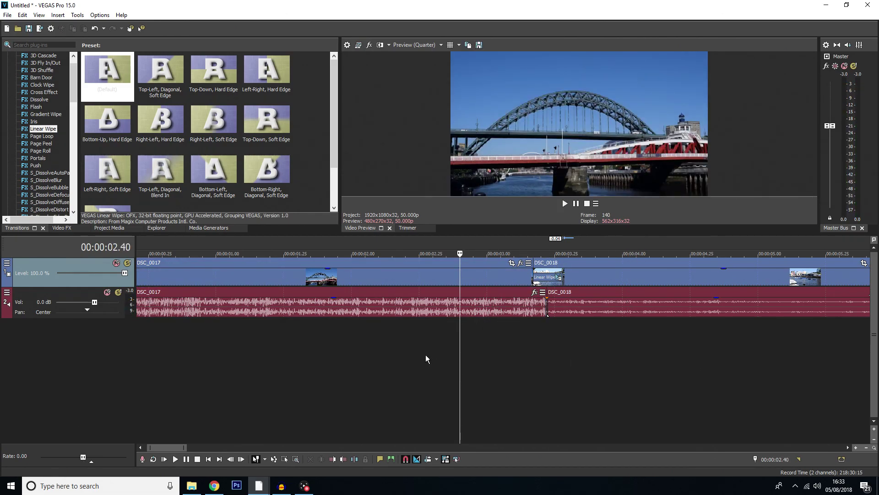
- Replace the Linear Wipe with the (Default) Flash preset and preview it
scroll(50, 108, "up", 1)
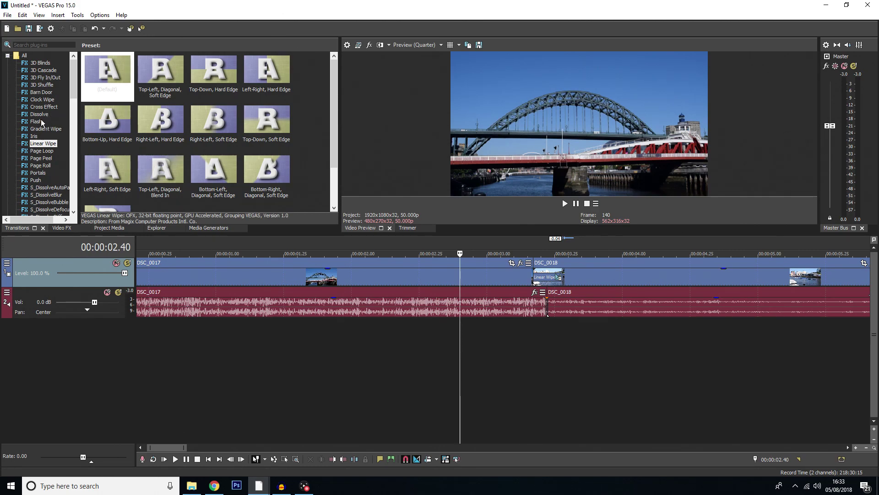
left_click(40, 121)
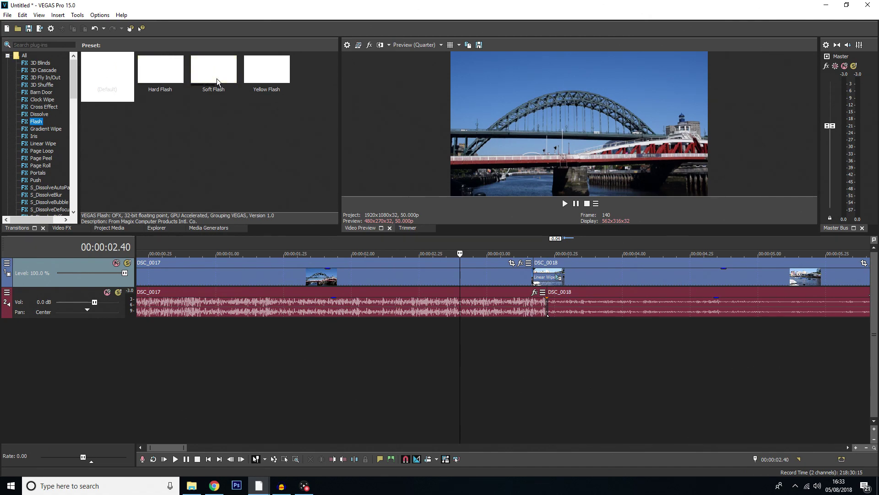
left_click_drag(104, 68, 454, 251)
left_click_drag(555, 290, 549, 278)
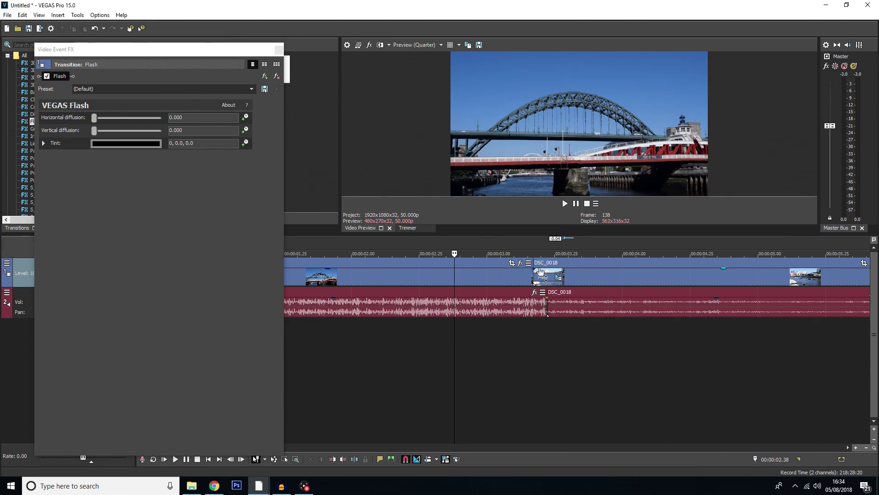
left_click(457, 340)
key("space")
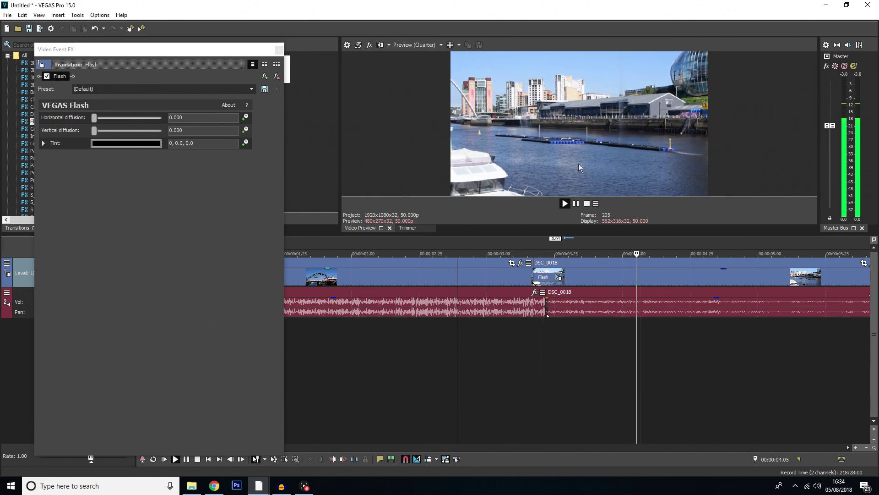
key("space")
- Move DSC_0018 earlier and extend the Flash transition's end, then play it back
left_click_drag(534, 276, 495, 275)
left_click_drag(560, 276, 594, 276)
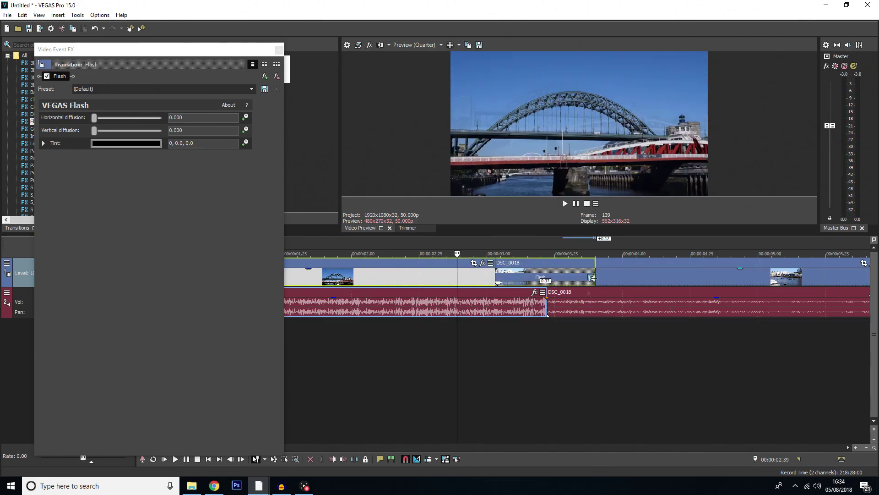
left_click(411, 378)
key("space")
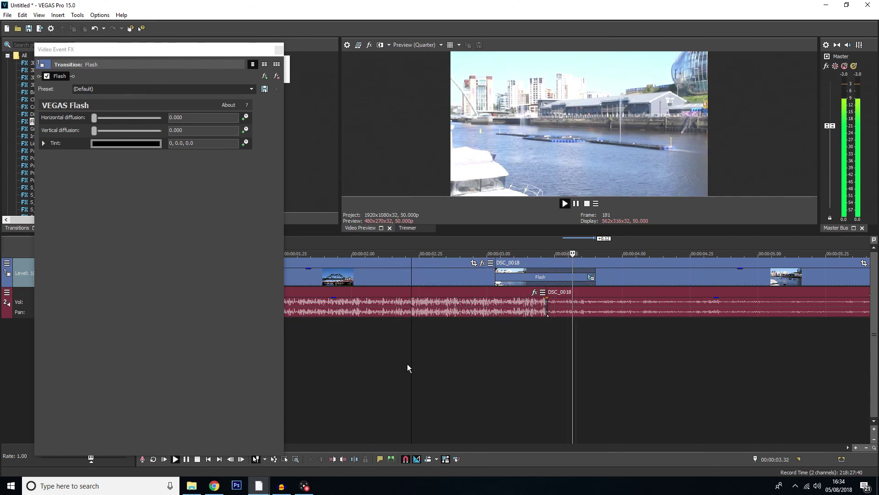